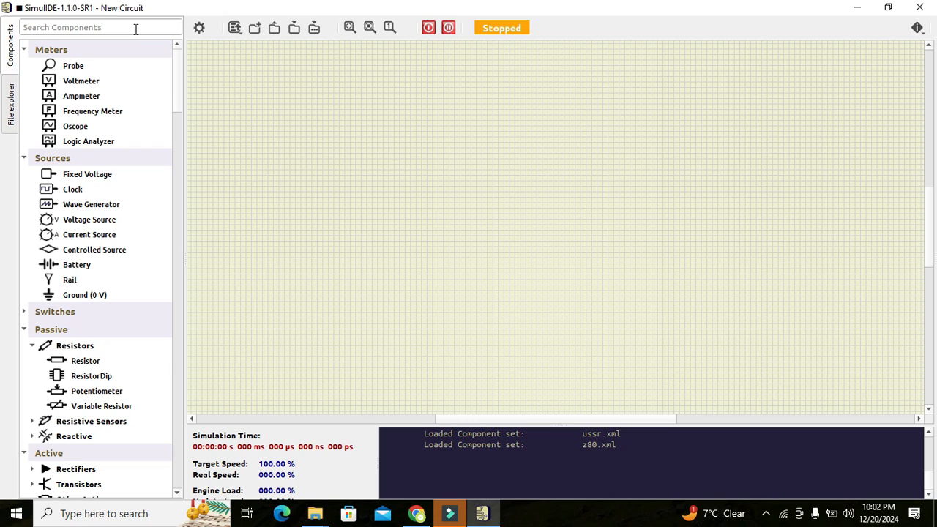
Place a Switch Dip component from the Switches category on the empty circuit canvas.
left_click(177, 80)
left_click_drag(177, 80, 177, 101)
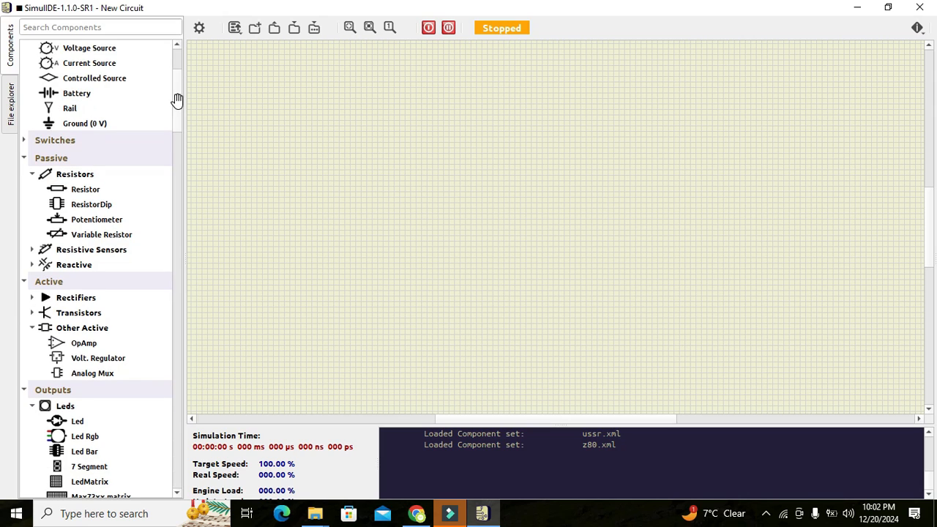
left_click(22, 139)
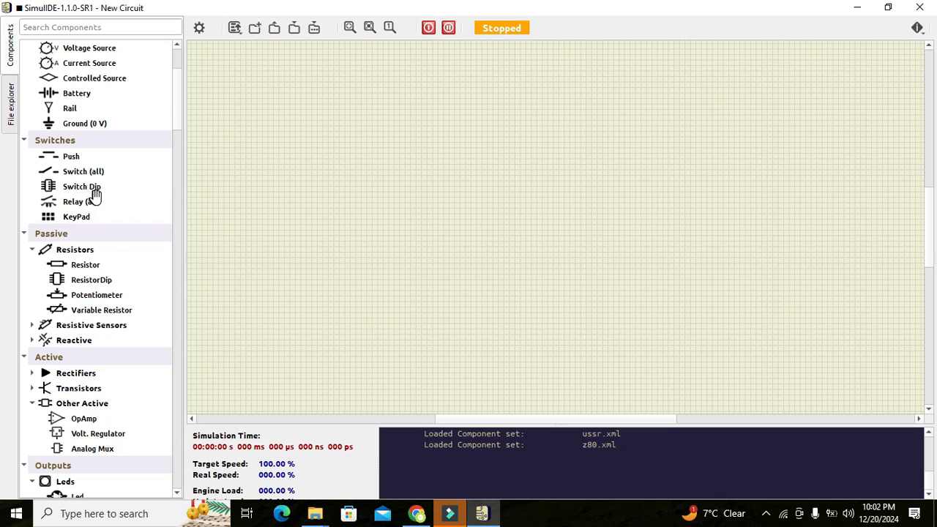
left_click_drag(66, 186, 474, 220)
left_click(349, 28)
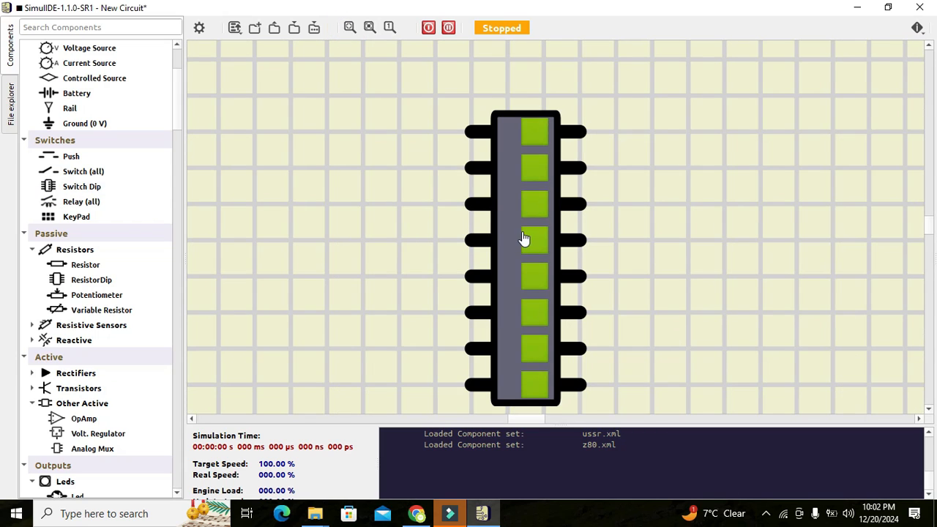
Reposition the DIP switch near the middle of the canvas, leaving free space on both sides.
left_click_drag(511, 234, 352, 220)
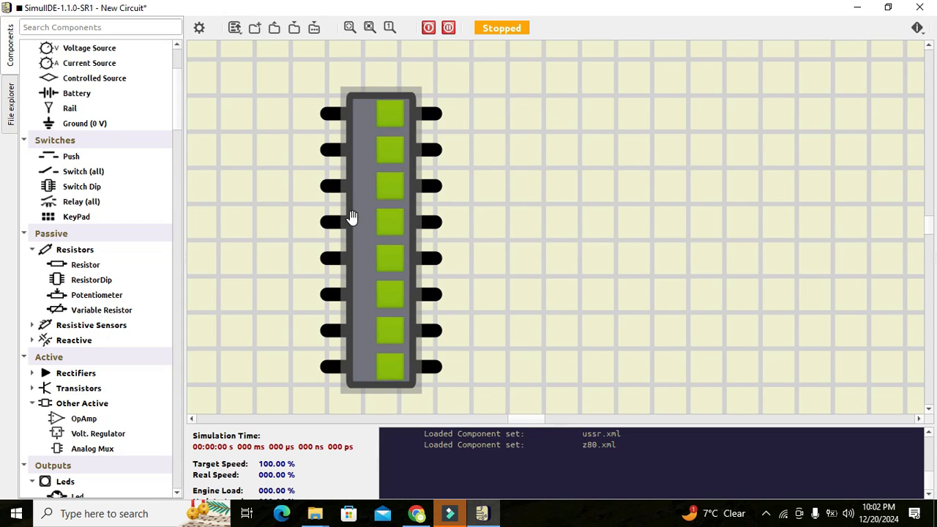
left_click(553, 235)
left_click_drag(422, 220, 462, 215)
left_click(561, 219)
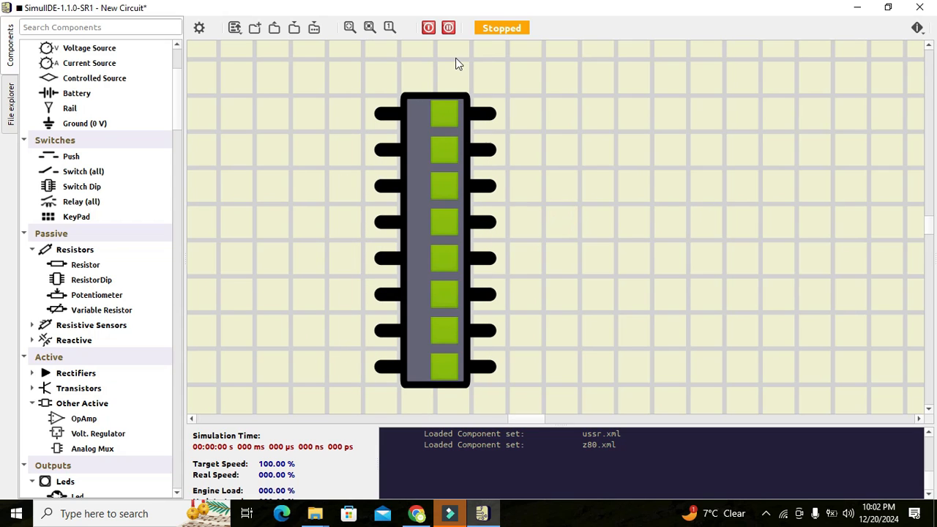
left_click_drag(458, 130, 512, 129)
left_click(660, 163)
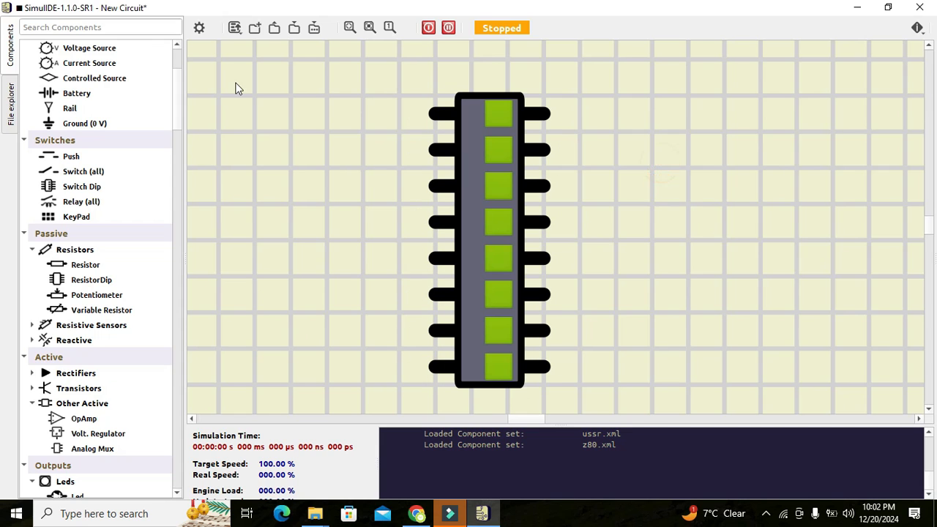
Find the Led component, place one right of the DIP switch, and wire its left pin to the switch's top right pin.
left_click(120, 29)
type("led")
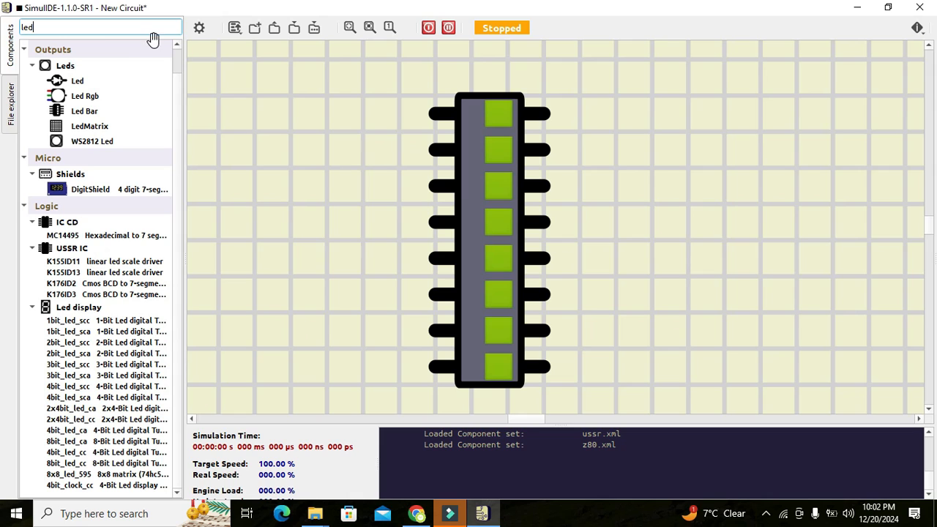
left_click(70, 79)
left_click_drag(69, 79, 766, 119)
left_click(682, 112)
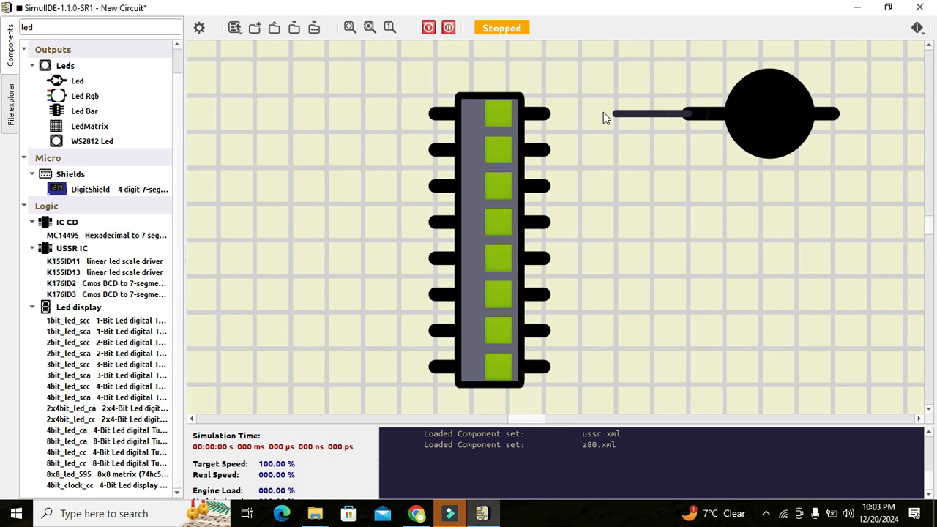
left_click(544, 114)
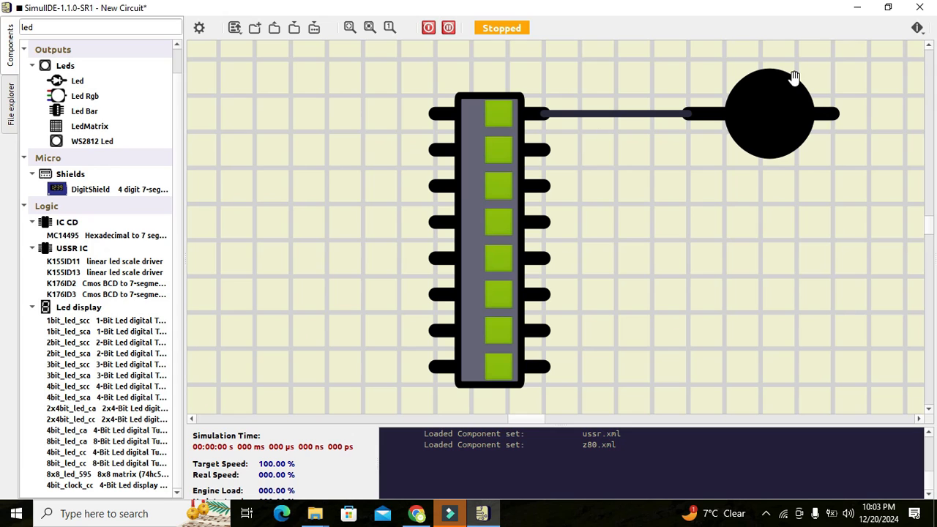
Copy the LED and place the duplicate directly below the first one.
right_click(780, 87)
left_click(779, 108)
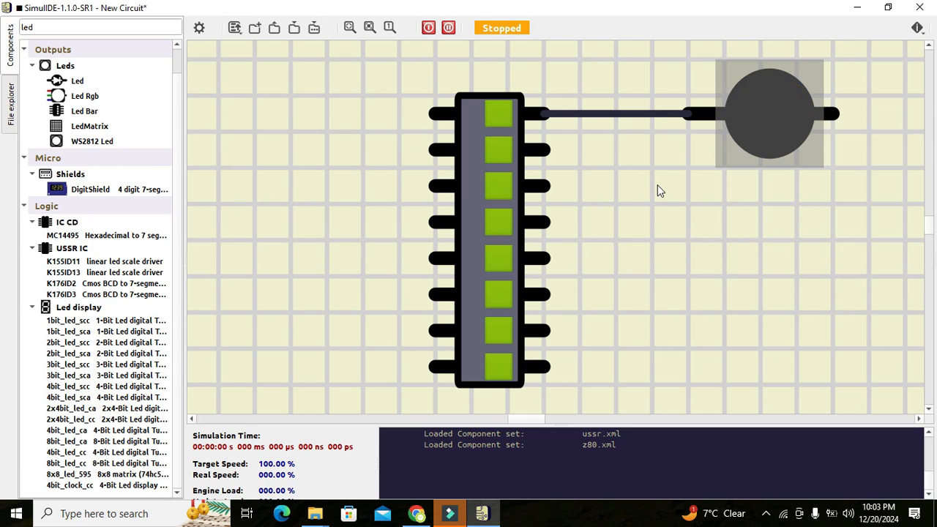
right_click(658, 191)
left_click(673, 193)
left_click_drag(651, 176, 748, 183)
left_click(661, 213)
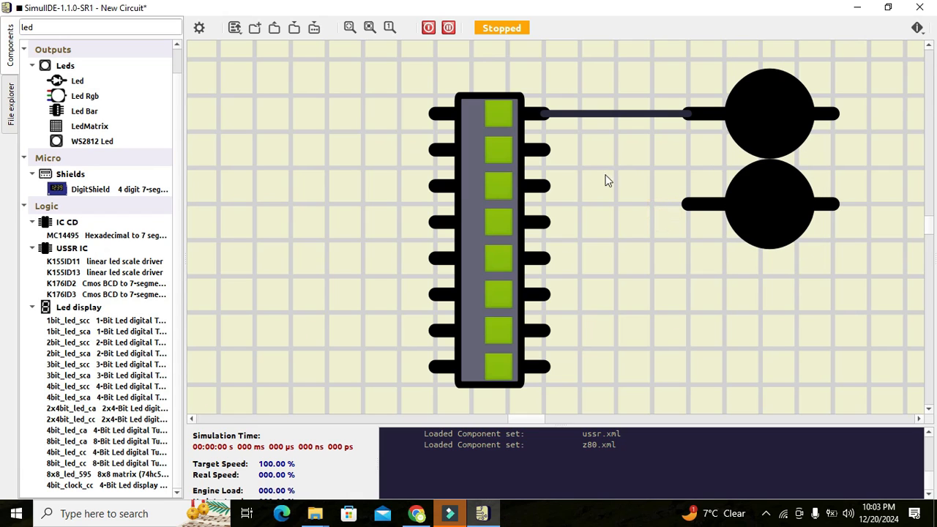
Paste a third and a fourth LED, stacking them in line below the second one.
right_click(606, 180)
left_click(613, 176)
left_click_drag(602, 173, 773, 282)
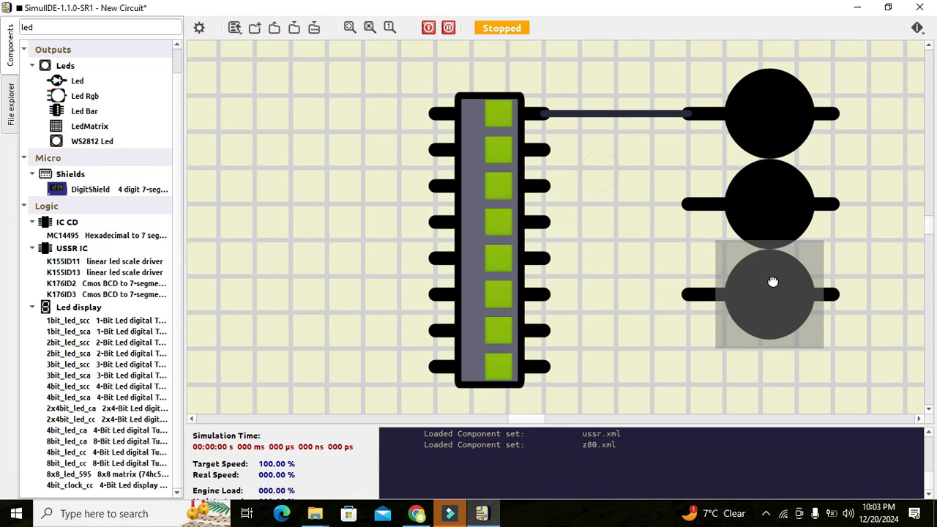
left_click(673, 260)
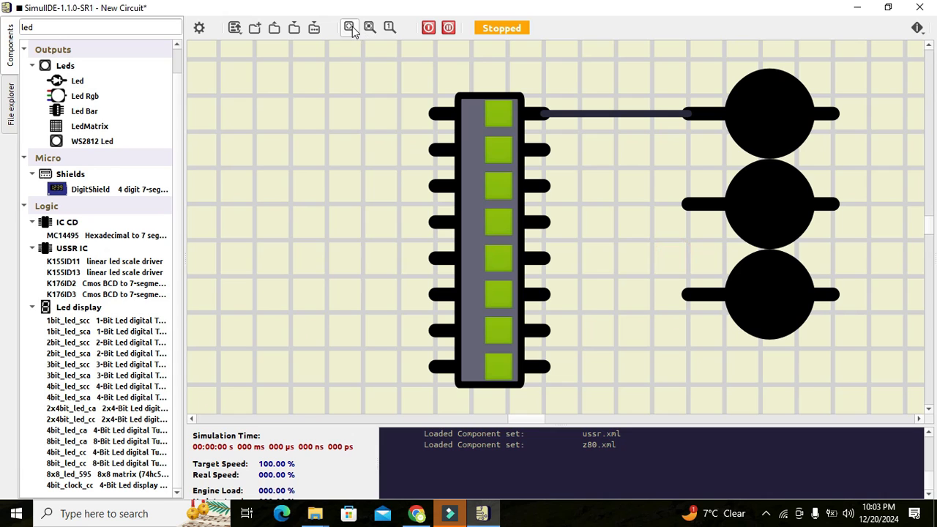
left_click(351, 29)
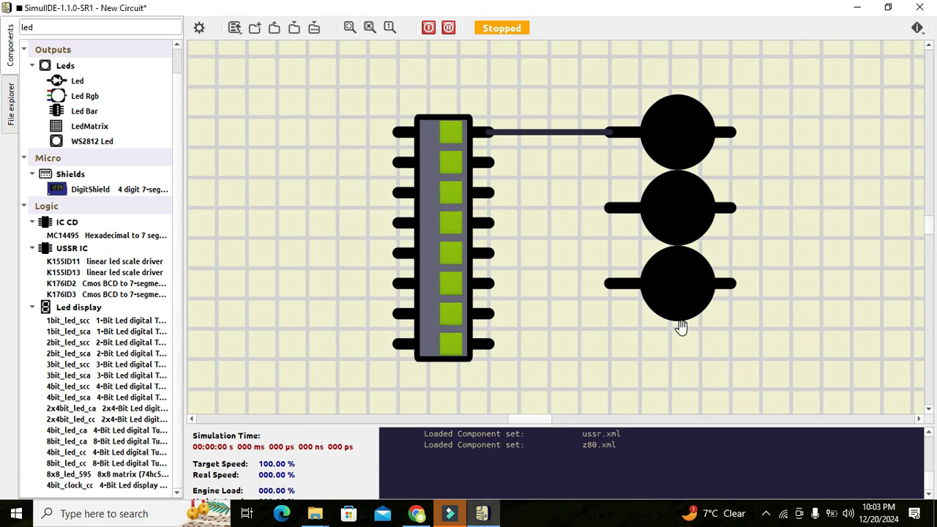
right_click(559, 306)
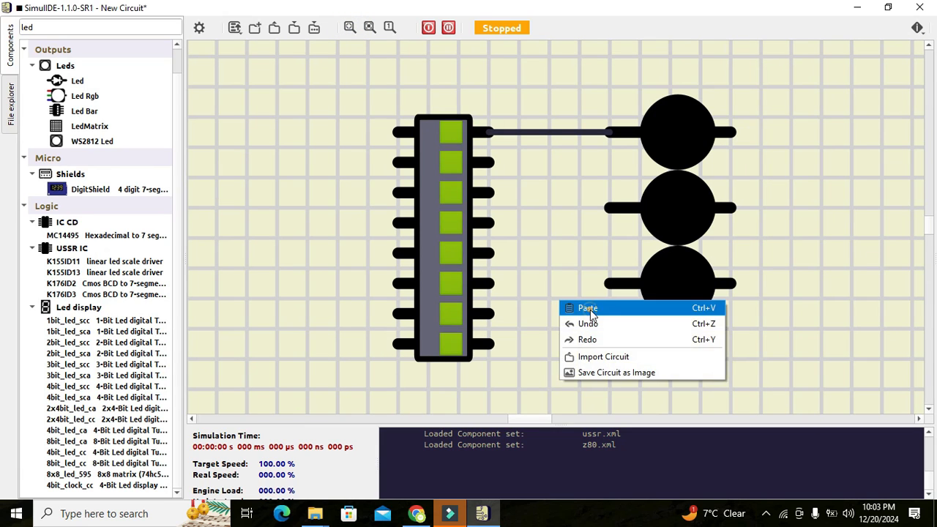
left_click(590, 307)
left_click_drag(570, 300, 703, 348)
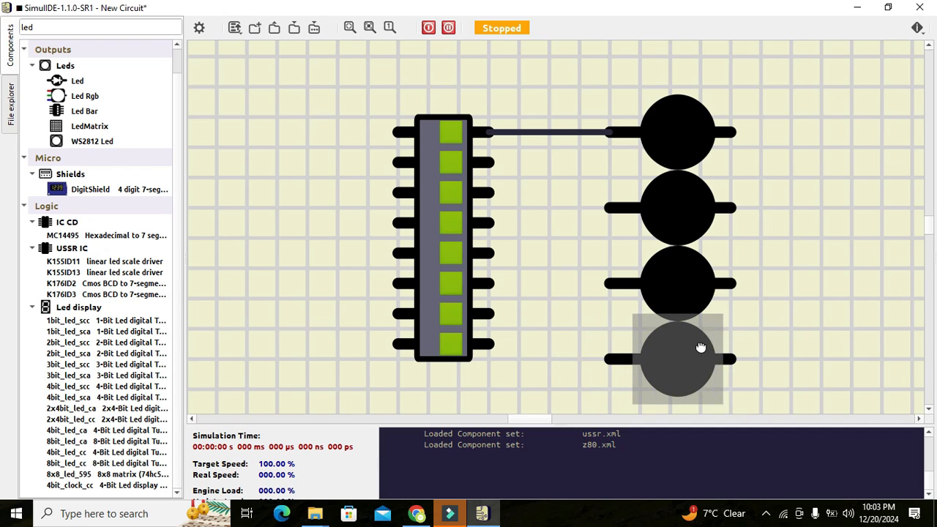
left_click(560, 262)
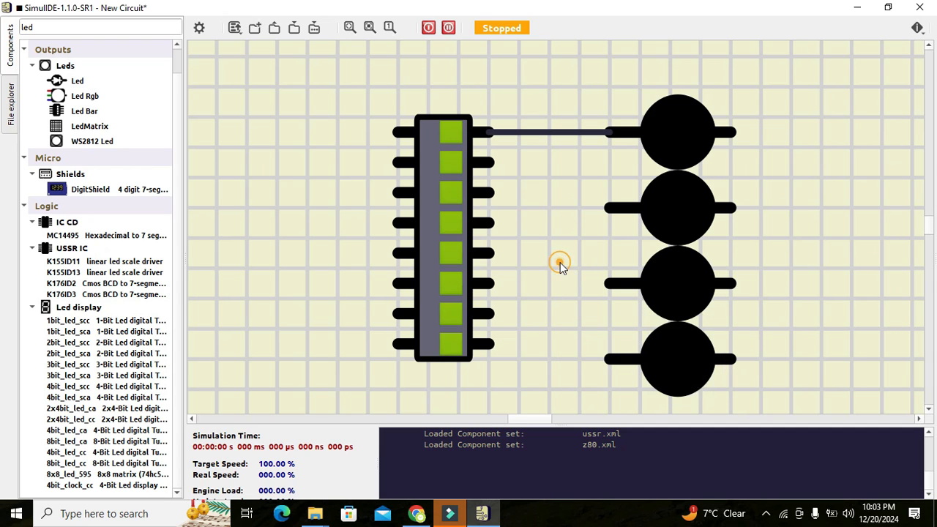
Paste a fifth and a sixth LED at the lower end of the LED column.
left_click(350, 28)
right_click(581, 366)
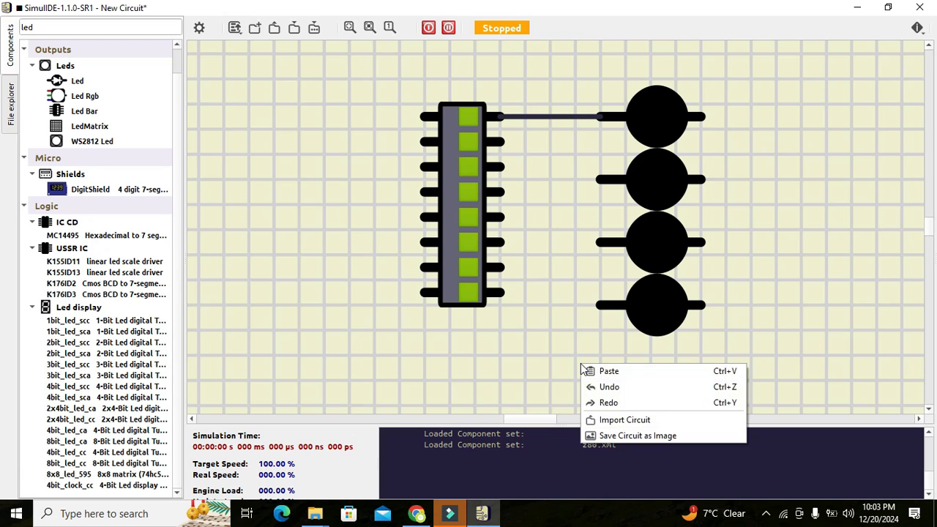
left_click(598, 370)
left_click_drag(583, 360, 659, 349)
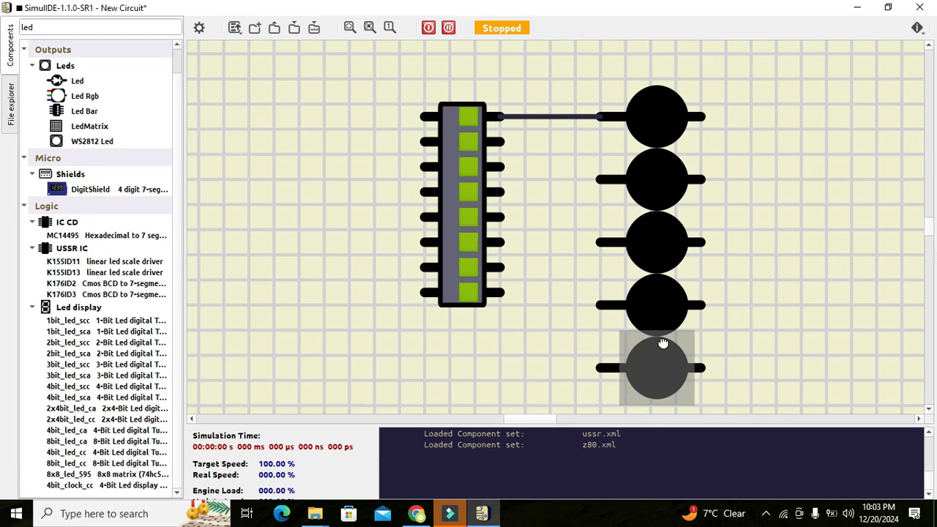
left_click(350, 28)
left_click(489, 327)
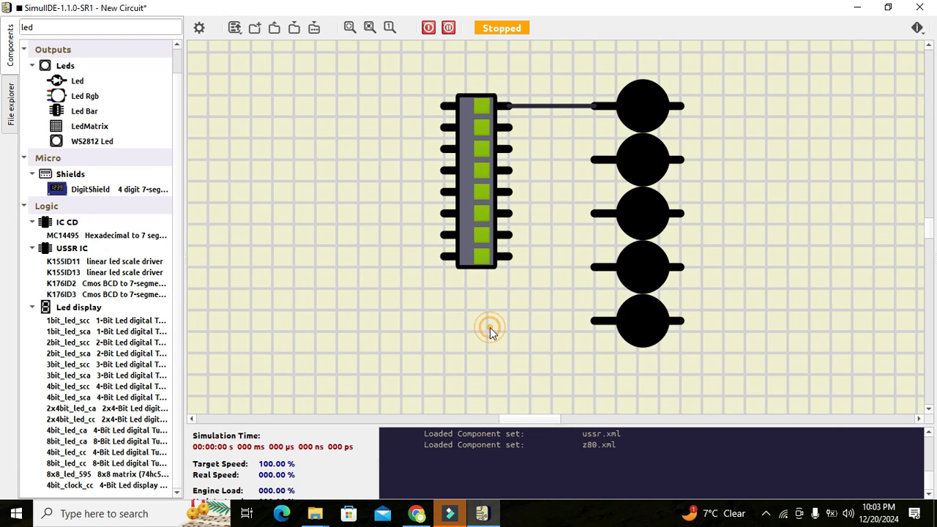
right_click(446, 315)
left_click(466, 323)
left_click_drag(454, 319, 648, 378)
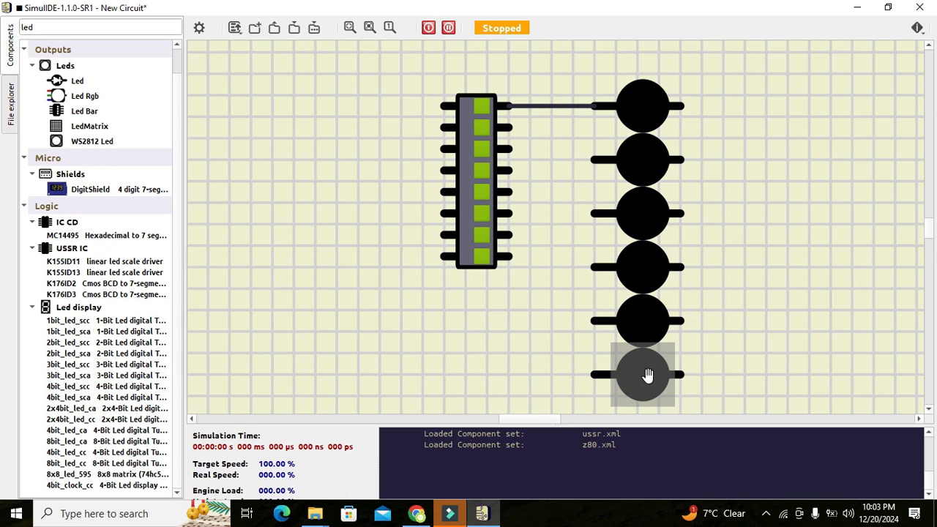
Delete the two lowest LEDs so the column contains four.
left_click_drag(565, 300, 687, 408)
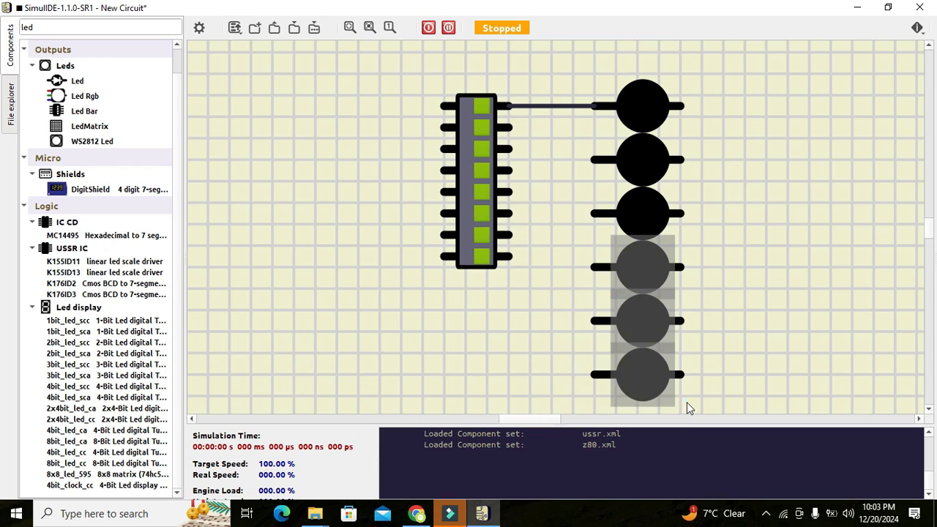
left_click(732, 384)
left_click_drag(597, 349, 689, 401)
key("Delete")
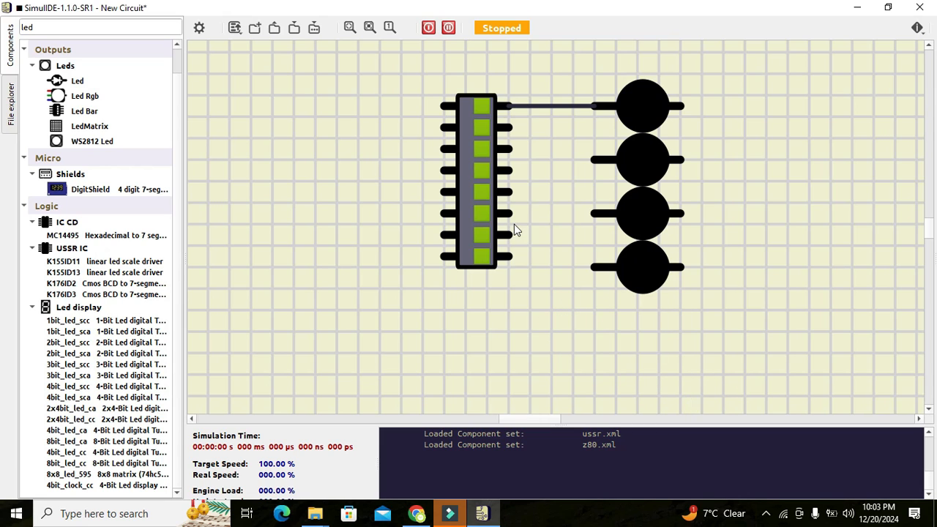
Set the DIP switch's size to 4 in its properties.
double_click(469, 183)
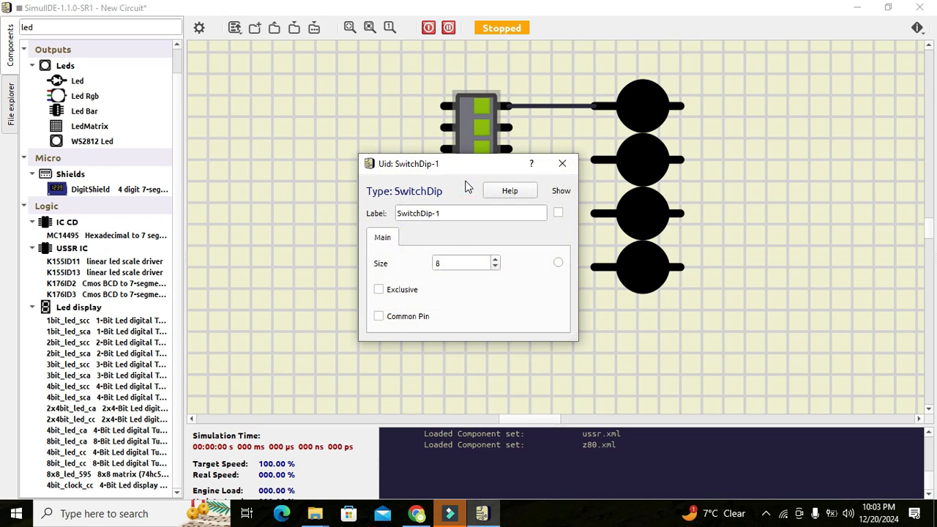
left_click(496, 266)
left_click(496, 266)
left_click(495, 266)
left_click(496, 266)
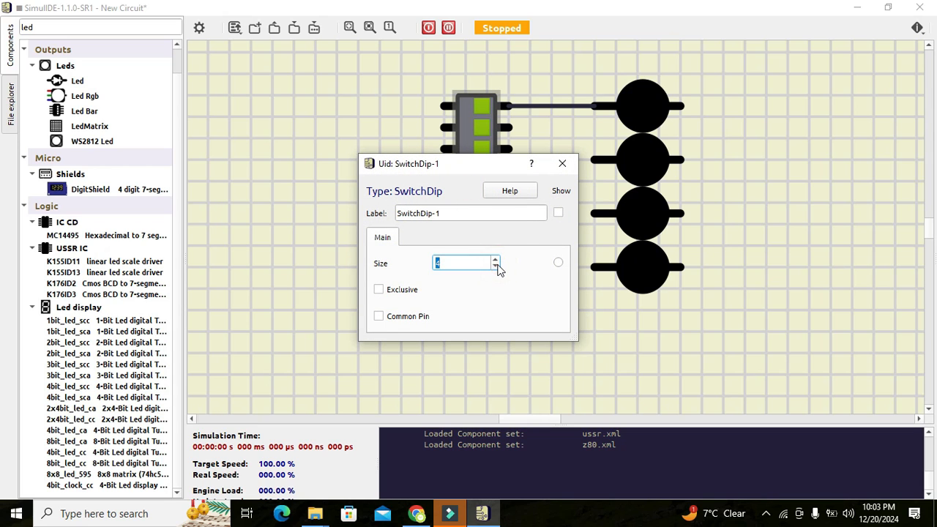
left_click(563, 164)
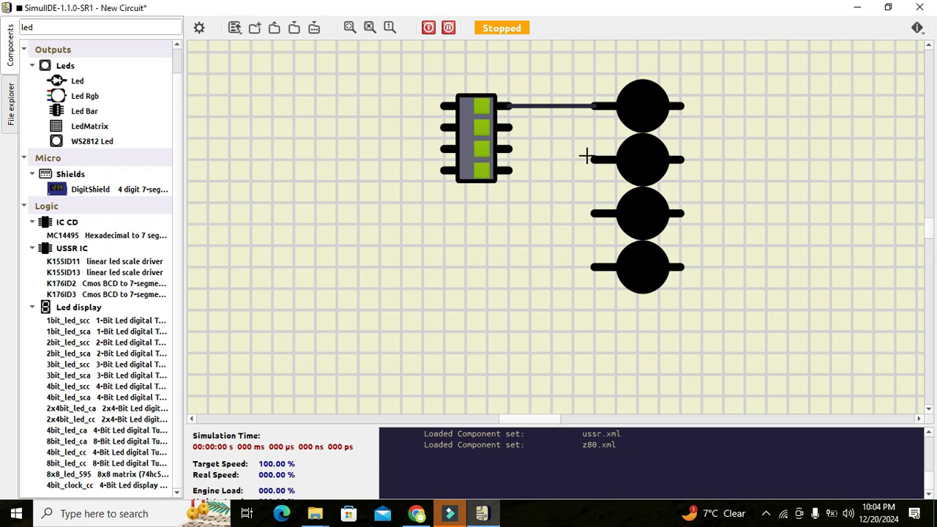
Wire the second, third and fourth right-side pins of the DIP switch to the left pins of the corresponding LEDs.
left_click(511, 127)
left_click(595, 159)
left_click(506, 149)
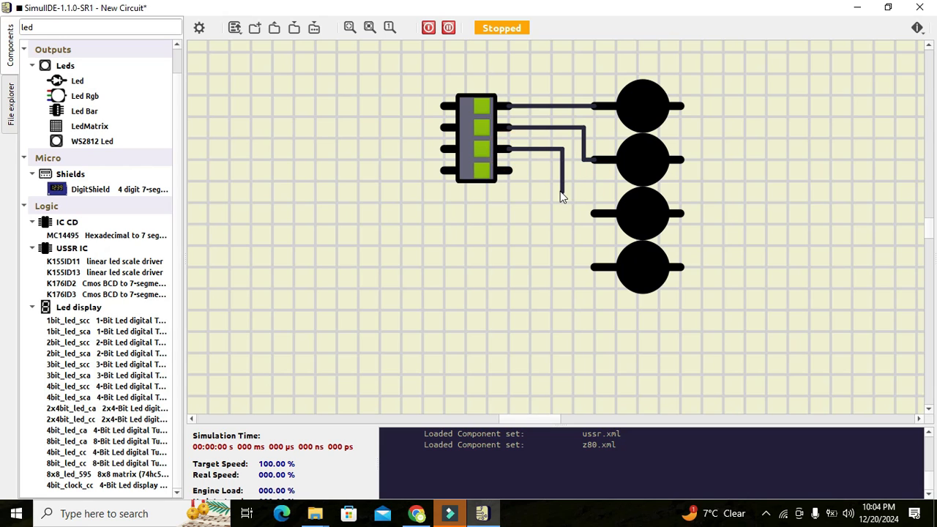
left_click(561, 212)
left_click(592, 213)
left_click(601, 266)
left_click(540, 266)
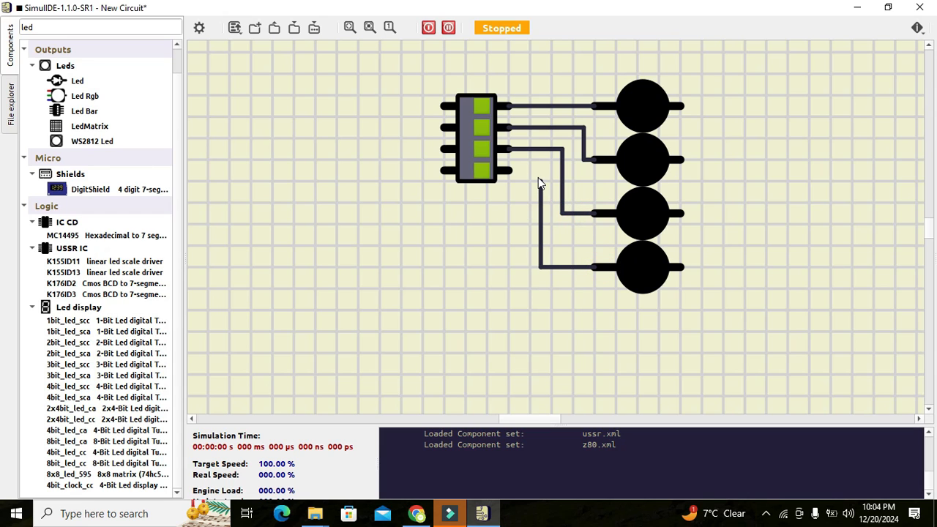
left_click(539, 170)
left_click(507, 170)
Join the right pins of all four LEDs with one common vertical wire.
left_click(725, 267)
left_click(680, 266)
left_click(679, 214)
left_click(725, 213)
left_click(680, 159)
left_click(722, 158)
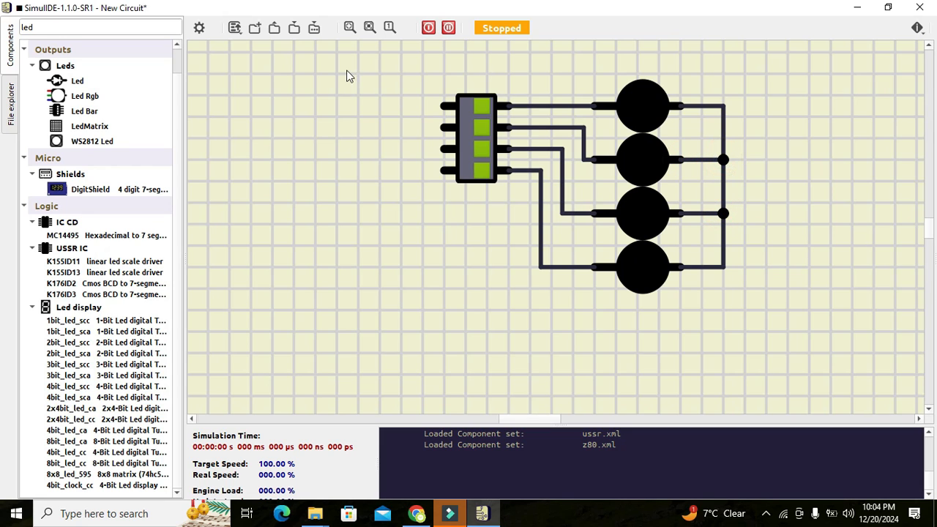
Place a Ground (0 V) component right of the LEDs and connect it to their common wire.
double_click(61, 27)
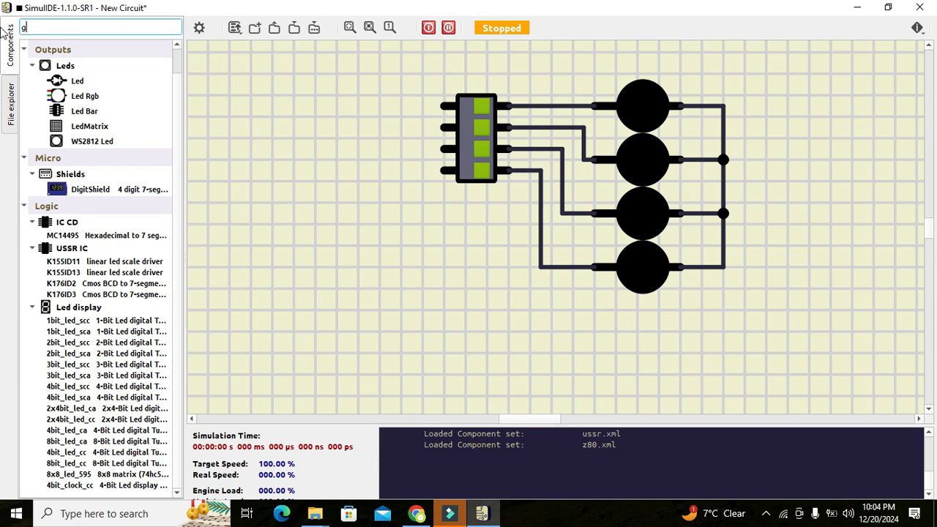
type("ground")
left_click_drag(64, 65, 306, 139)
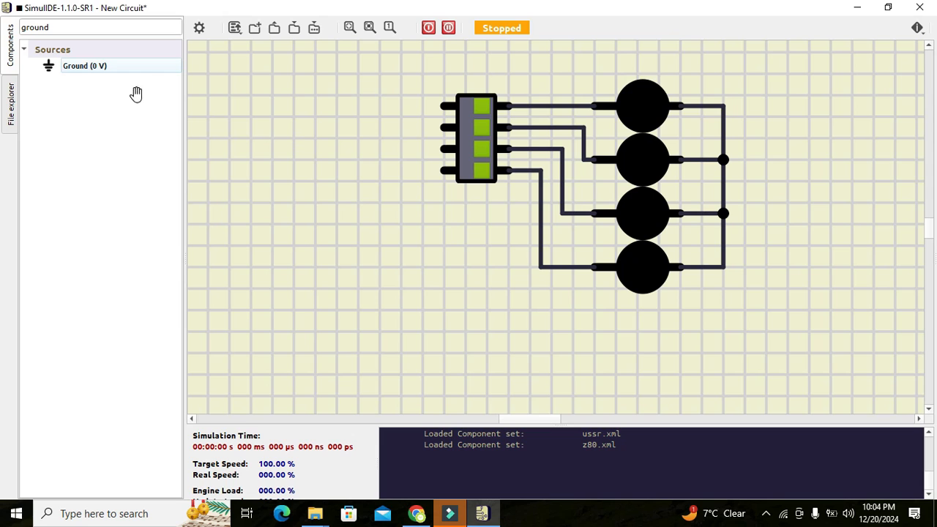
left_click(100, 67)
left_click_drag(100, 67, 813, 288)
left_click(809, 234)
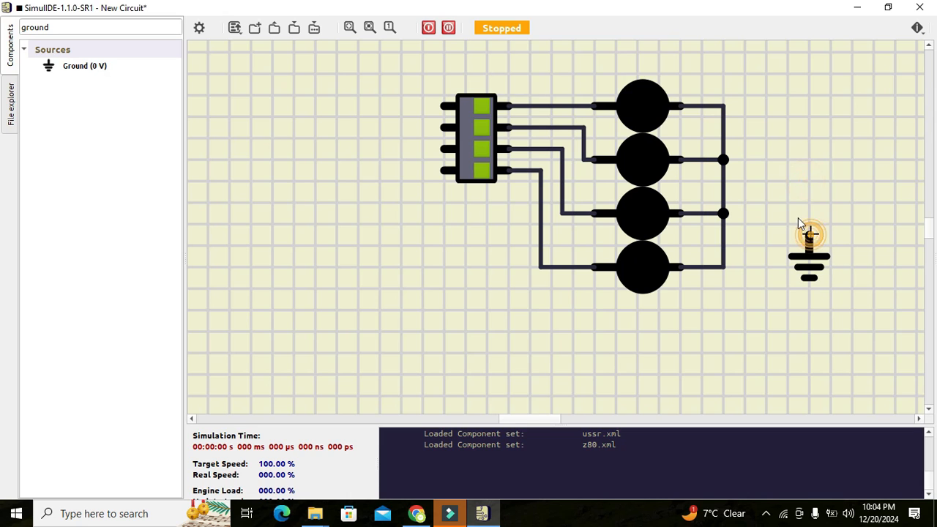
left_click(723, 189)
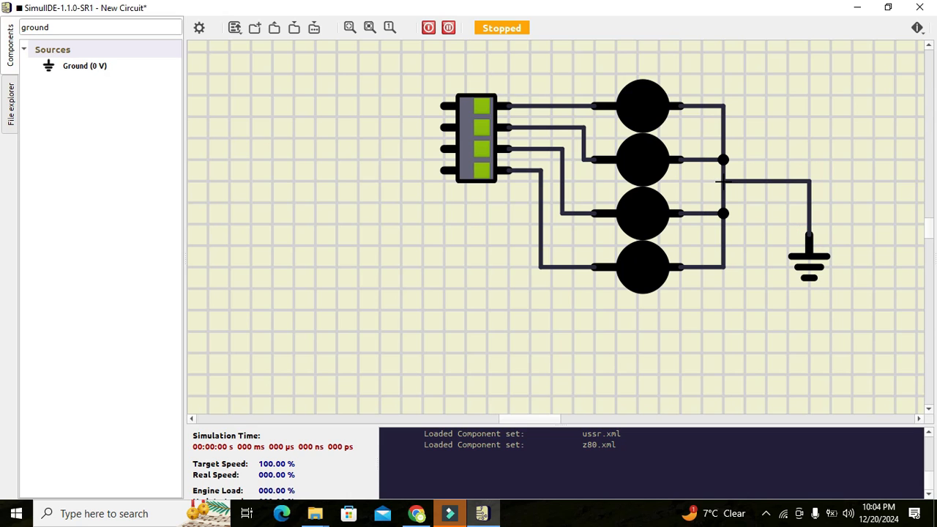
left_click(723, 181)
Find the Fixed Voltage component and place it on the canvas left of the DIP switch.
double_click(81, 28)
key("BackSpace")
type("fixed")
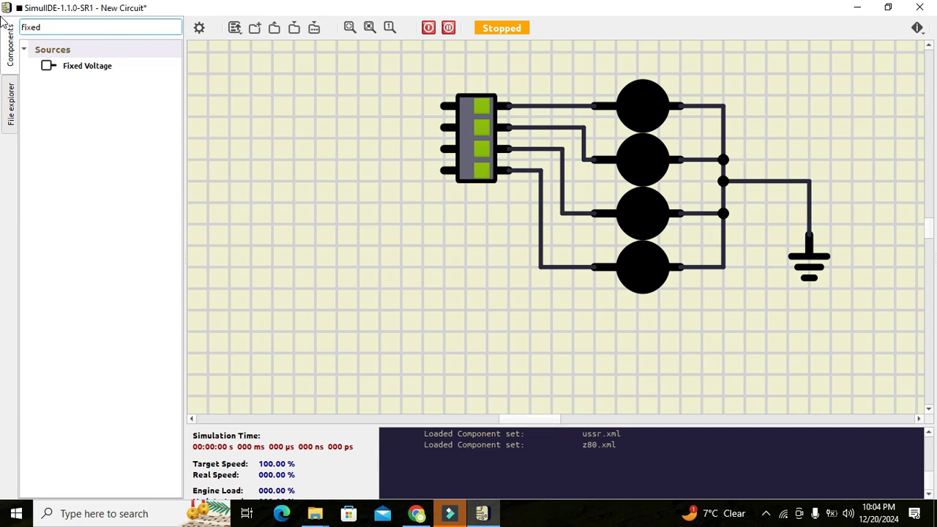
left_click(59, 63)
left_click_drag(59, 63, 286, 103)
left_click(366, 150)
Wire the fixed voltage source's output to all four left-side pins of the DIP switch.
left_click(446, 102)
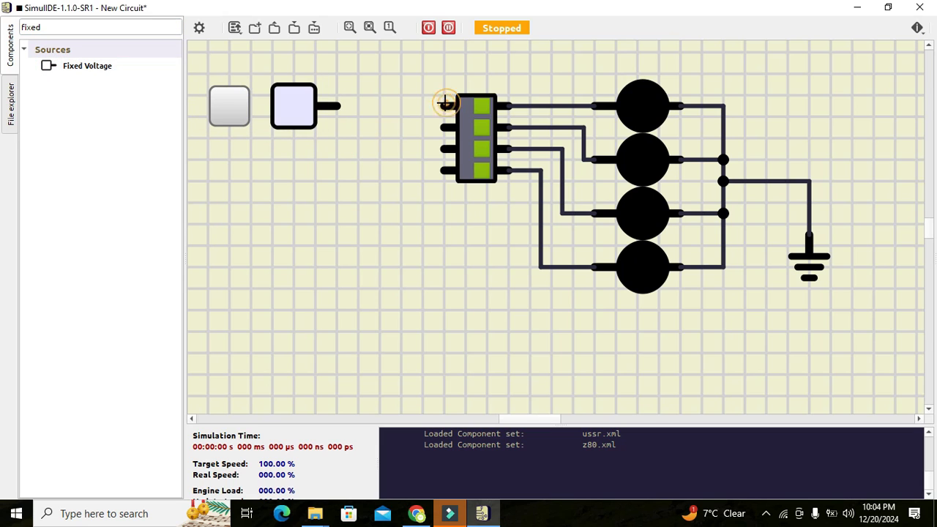
left_click(334, 106)
left_click(443, 128)
left_click(390, 106)
left_click(445, 149)
left_click(390, 123)
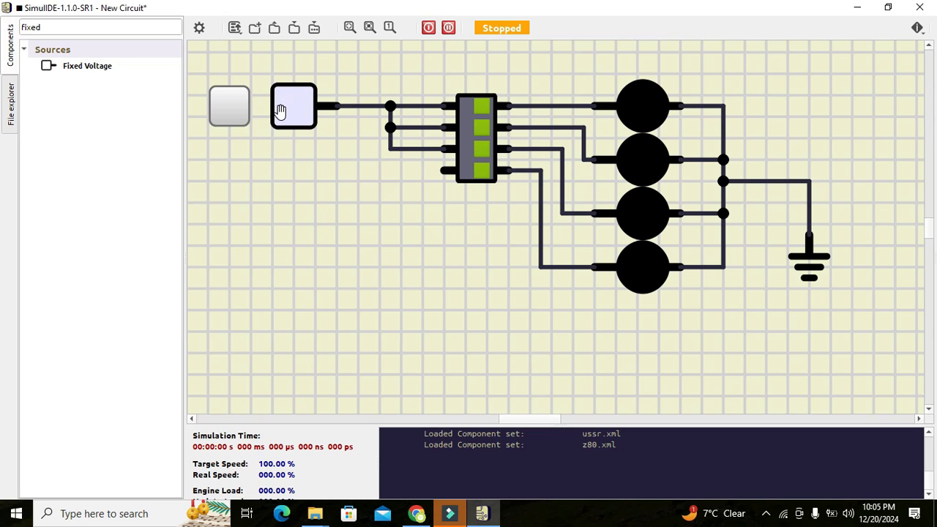
left_click(444, 170)
left_click(390, 150)
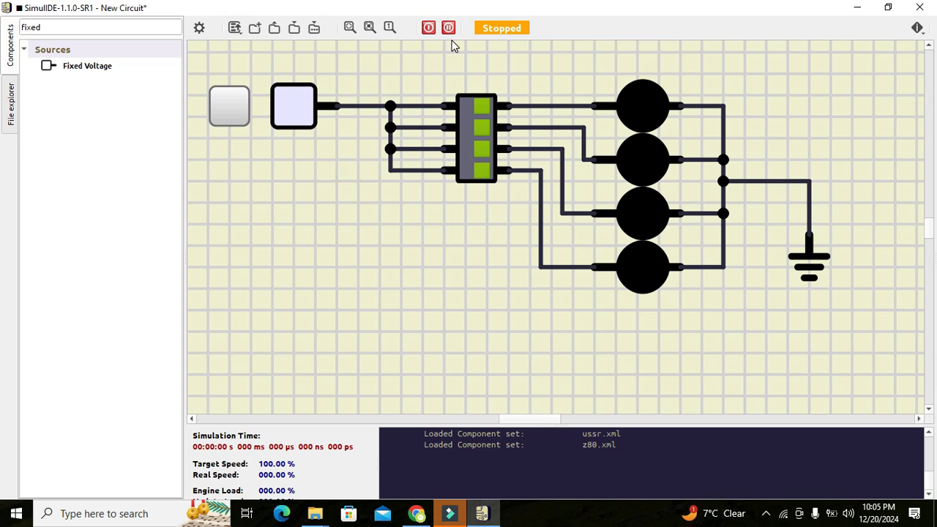
Run the simulation and toggle the fixed voltage source on and off to test the four LEDs.
left_click(428, 28)
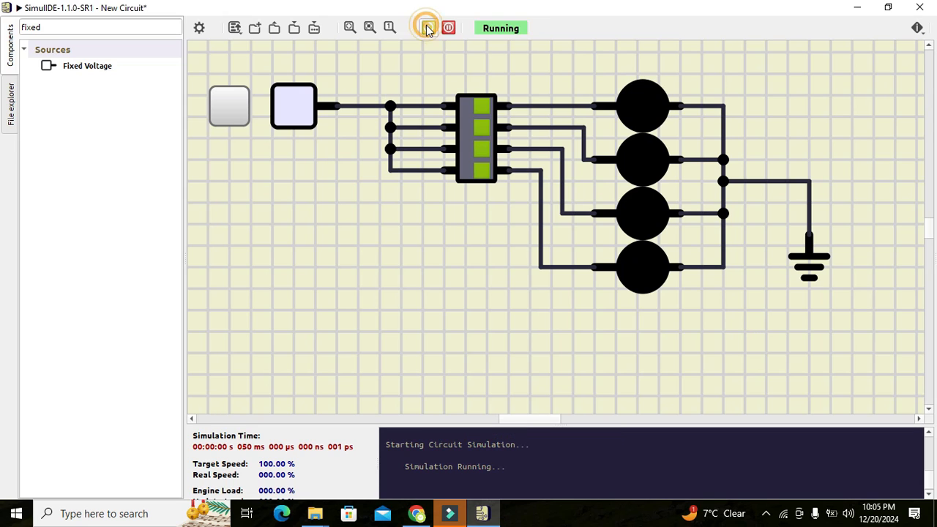
left_click(238, 106)
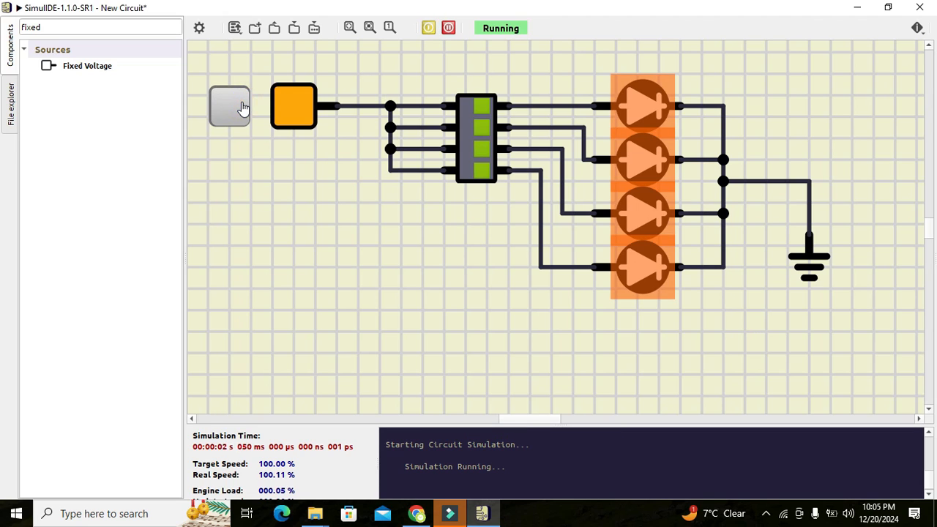
left_click(243, 107)
left_click(242, 107)
left_click(243, 107)
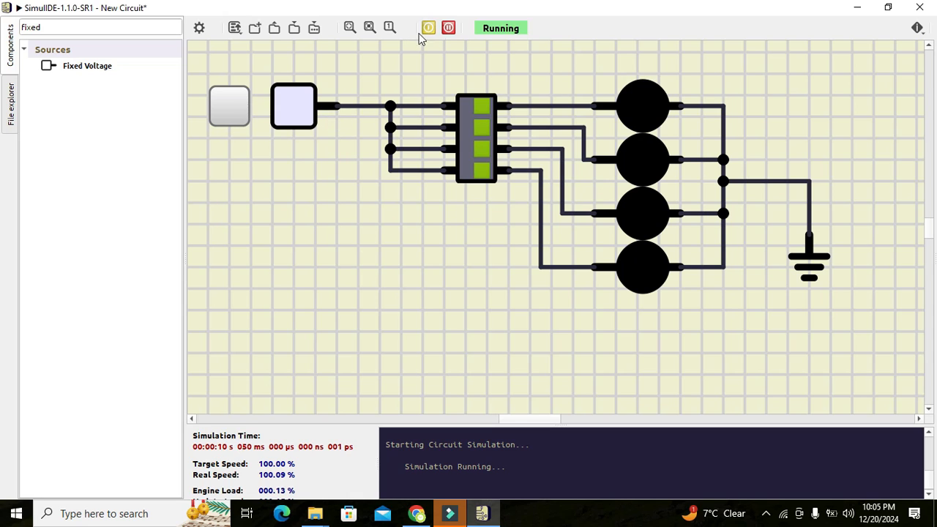
left_click(235, 117)
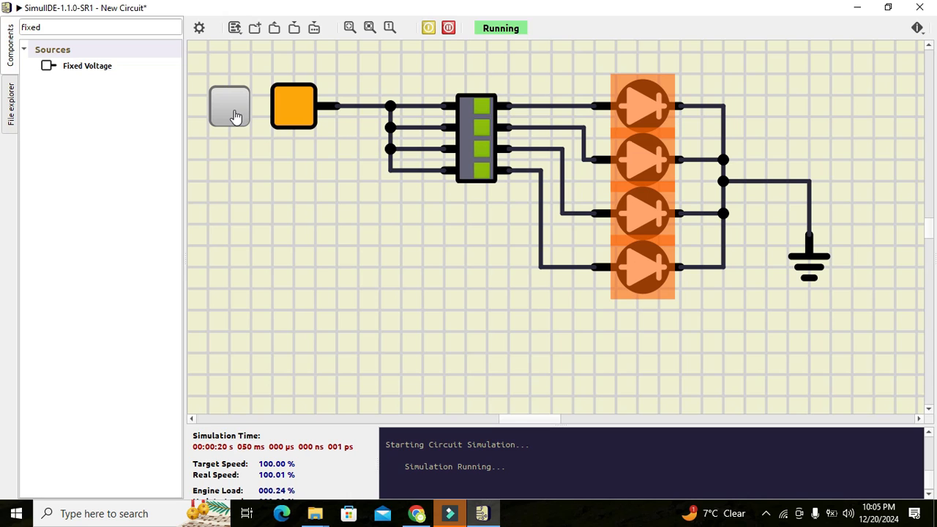
left_click(234, 117)
Place a Resistor above the ground symbol and remove the wire linking the LEDs' common wire to ground.
double_click(128, 28)
key("BackSpace")
type("resistor")
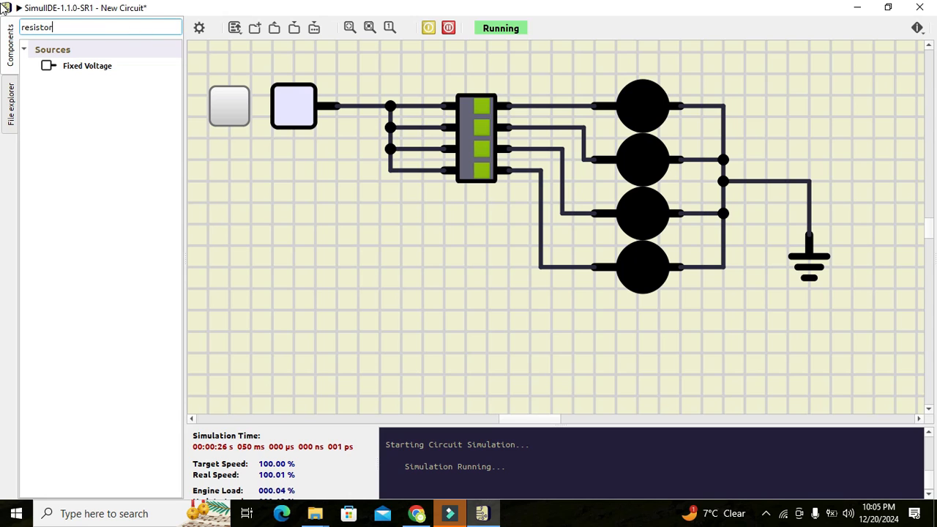
key("Return")
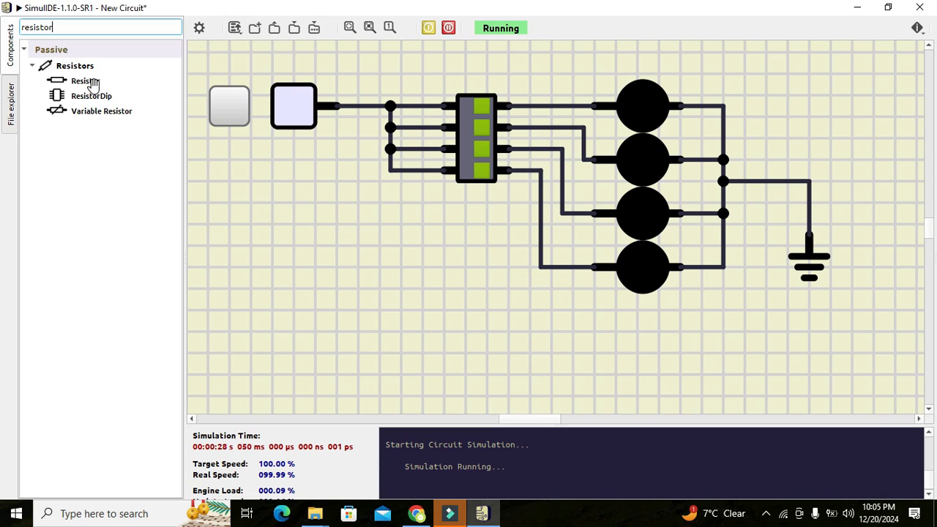
left_click_drag(86, 81, 815, 143)
right_click(776, 181)
left_click(795, 188)
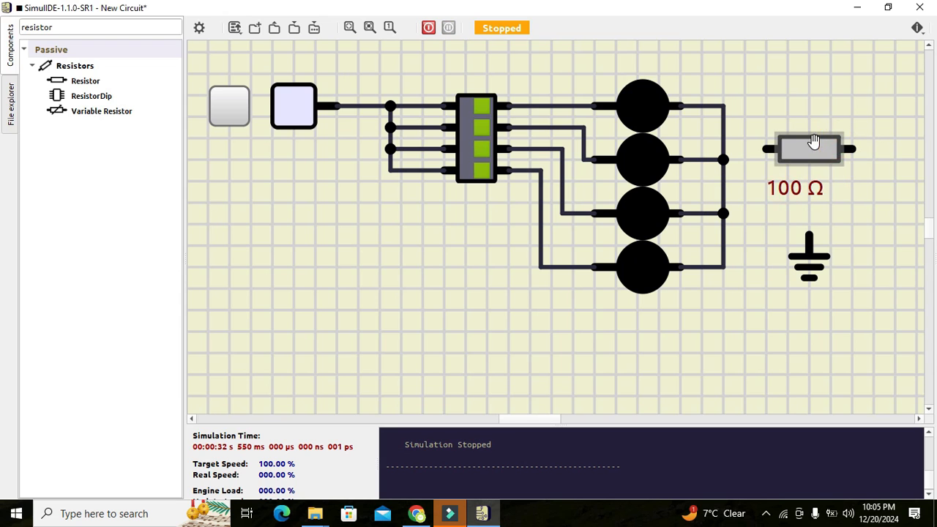
Rotate the resistor to vertical, reposition it with the ground below it, and connect its lower pin to ground.
right_click(817, 144)
left_click(820, 214)
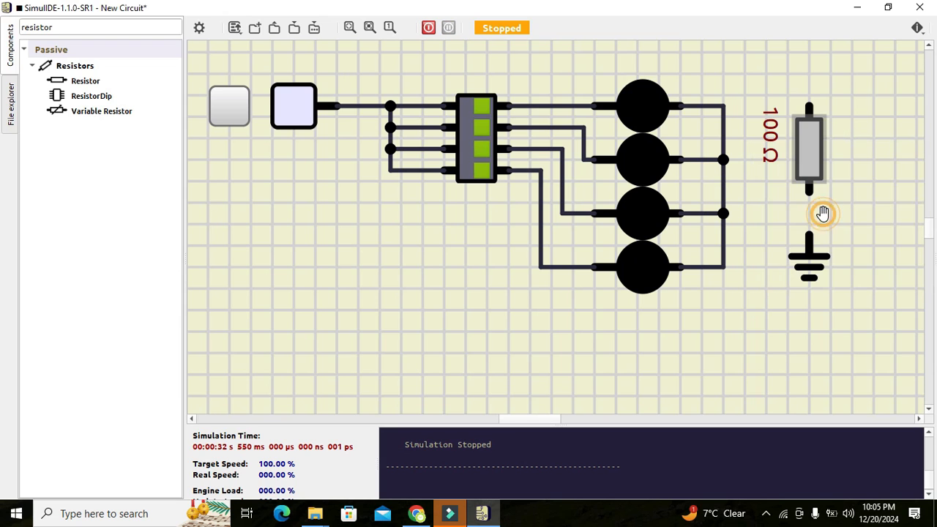
left_click_drag(805, 247, 839, 307)
left_click_drag(806, 159, 841, 294)
left_click_drag(841, 160, 725, 159)
left_click(723, 160)
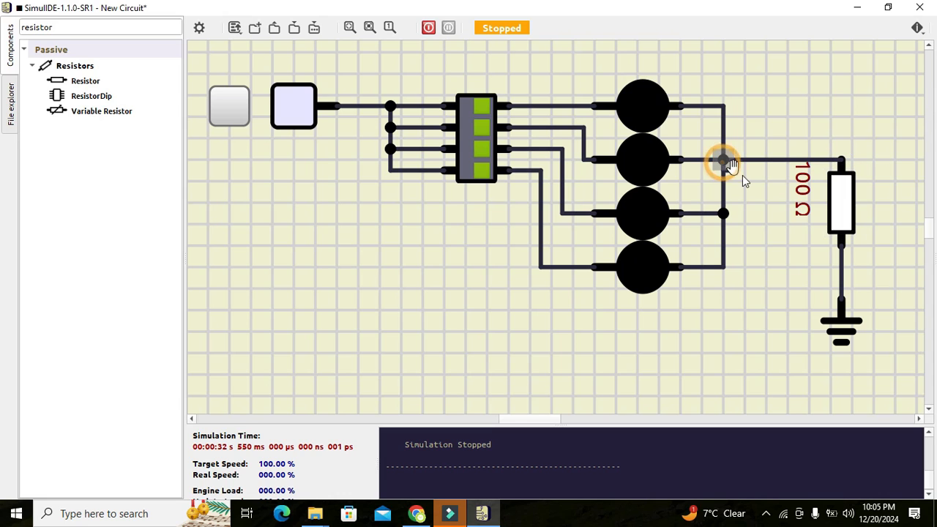
right_click(795, 212)
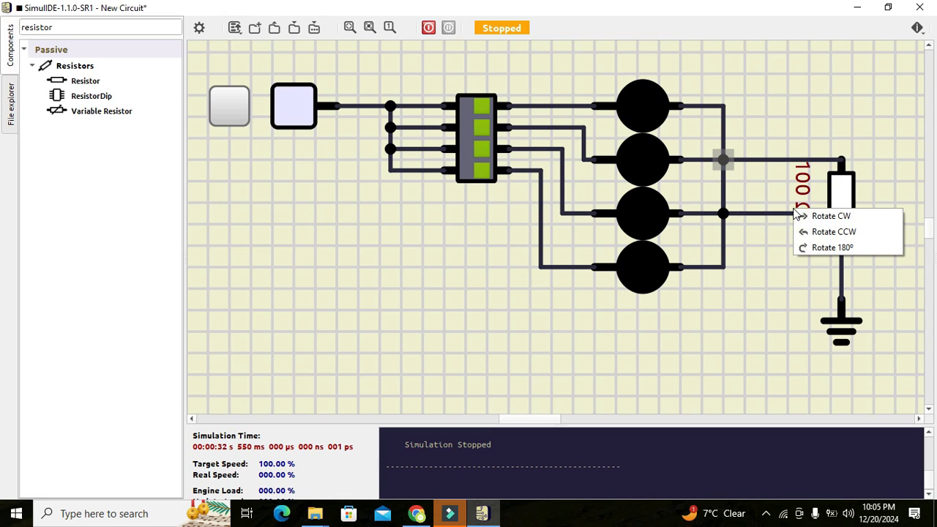
key("Escape")
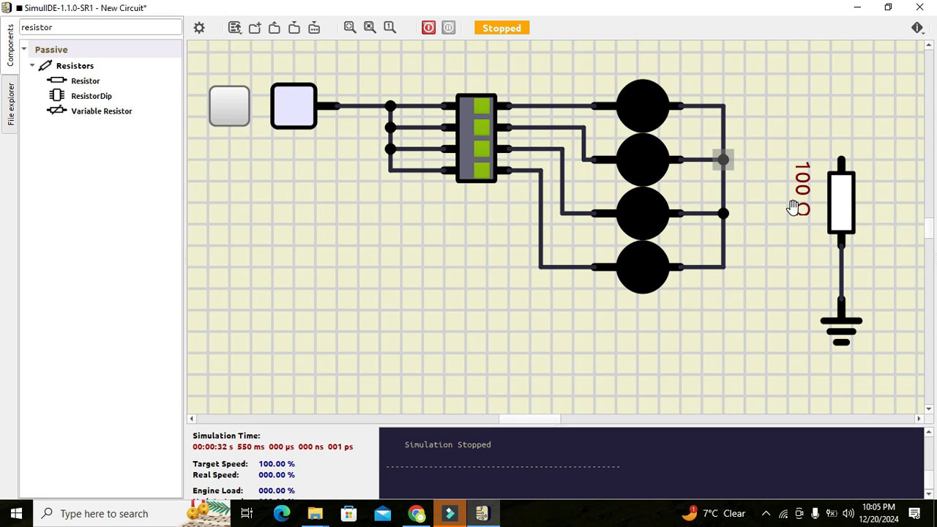
Wire the resistor's upper pin to the LEDs' common wire between the second and third LEDs.
left_click(842, 153)
left_click(723, 159)
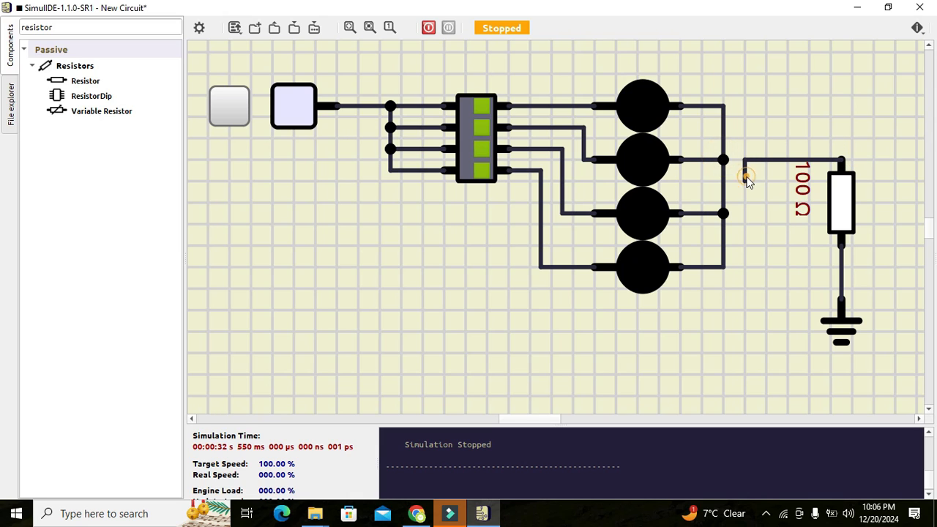
left_click(724, 181)
Move the resistor and the ground symbol further down, keeping them vertically aligned.
left_click_drag(835, 199, 840, 225)
left_click_drag(847, 308, 847, 346)
left_click(844, 231)
left_click_drag(847, 245, 847, 266)
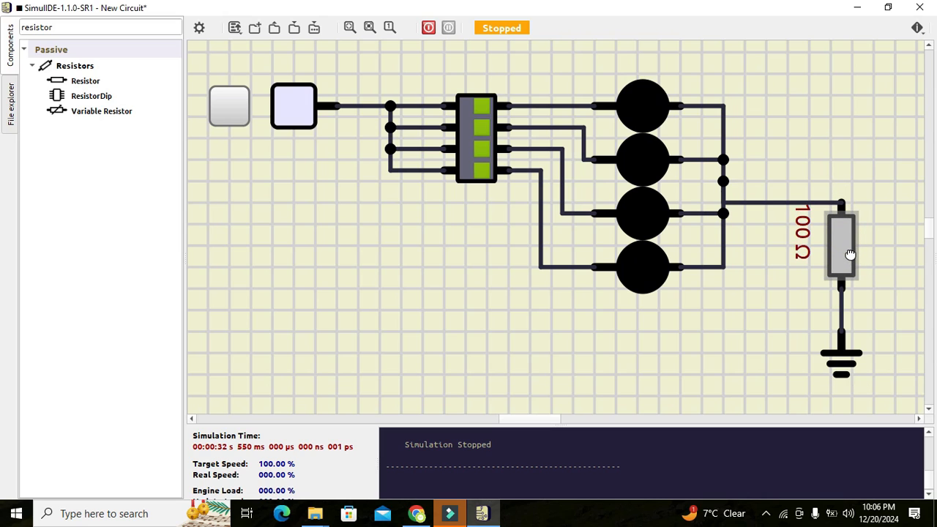
Remove the wire at the resistor's upper pin and redraw it to the common wire midway between the second and third LEDs.
left_click(782, 203)
key("Escape")
right_click(741, 202)
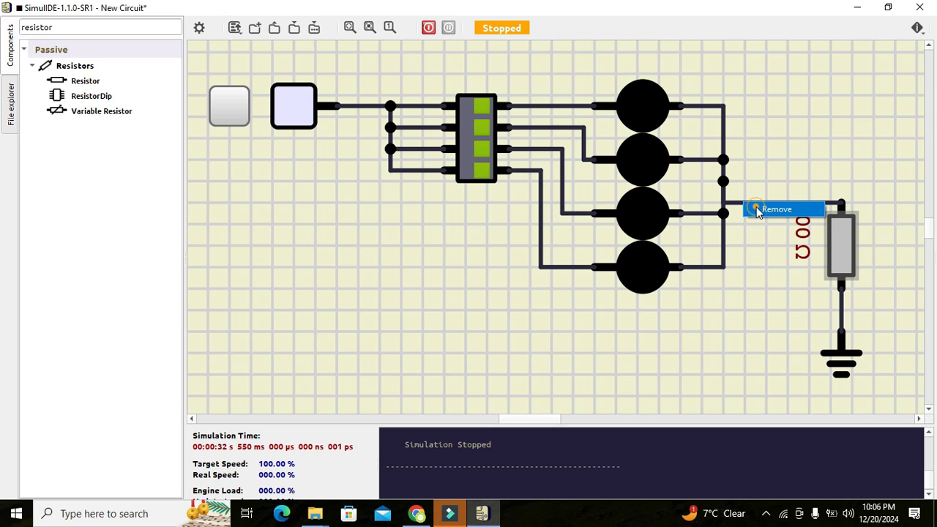
left_click(761, 210)
left_click(841, 205)
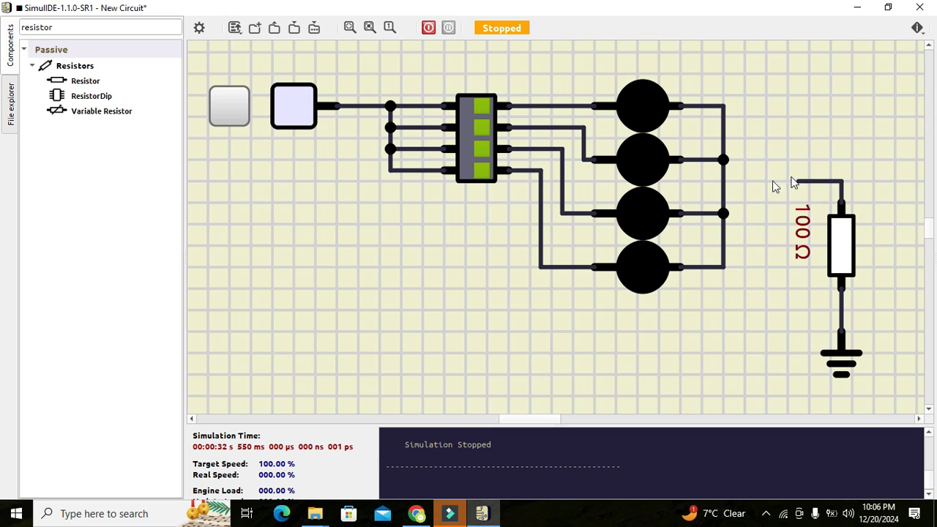
left_click(724, 180)
Run the simulation, turn on the fixed voltage source, and switch off all four DIP switch positions one by one.
left_click(429, 27)
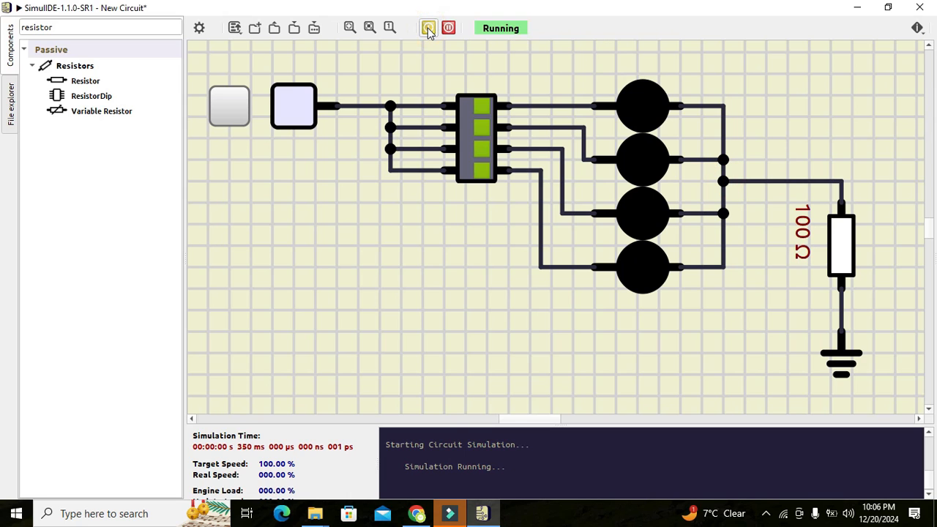
left_click(243, 117)
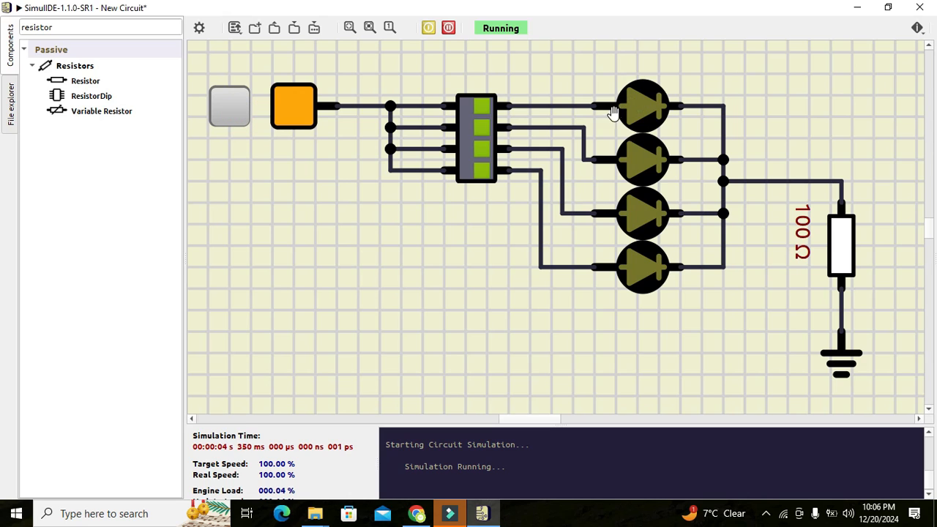
left_click(483, 107)
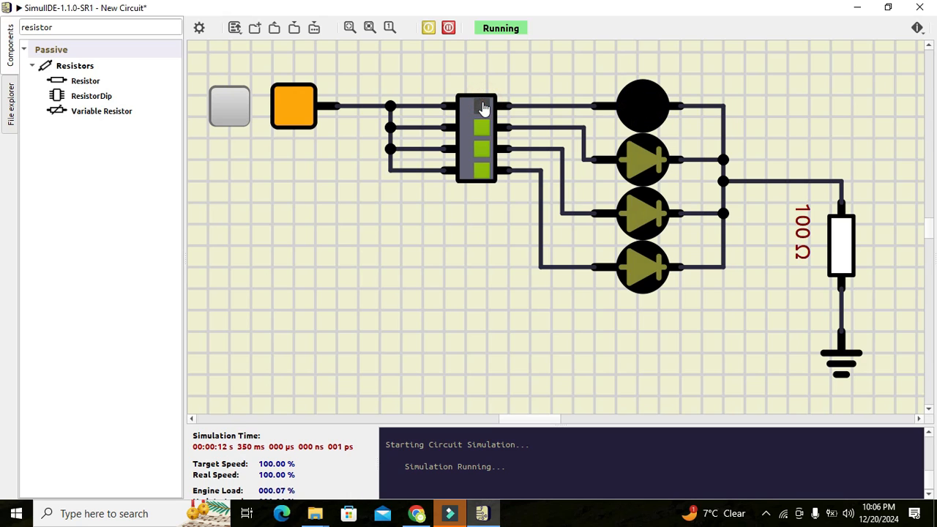
left_click(481, 129)
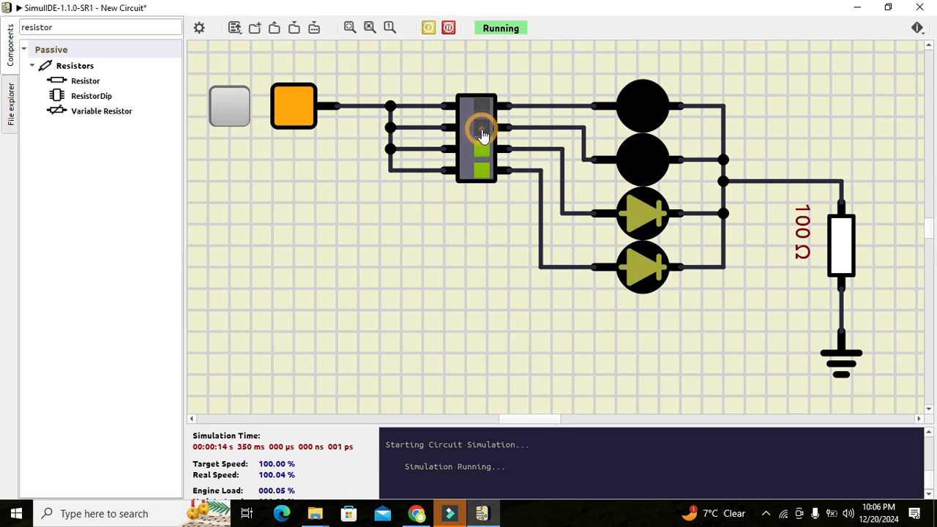
left_click(481, 157)
left_click(481, 173)
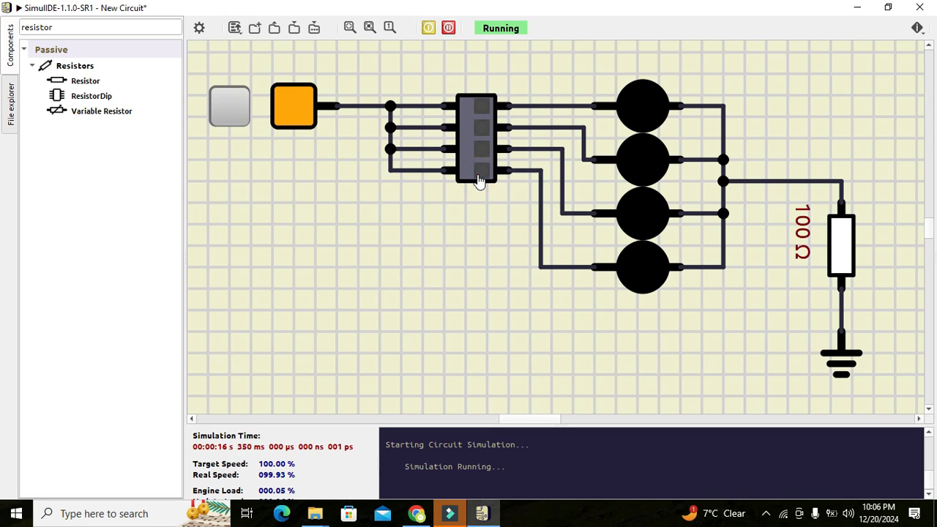
Switch all four DIP switch positions back on one by one to test each LED.
left_click(479, 107)
left_click(481, 149)
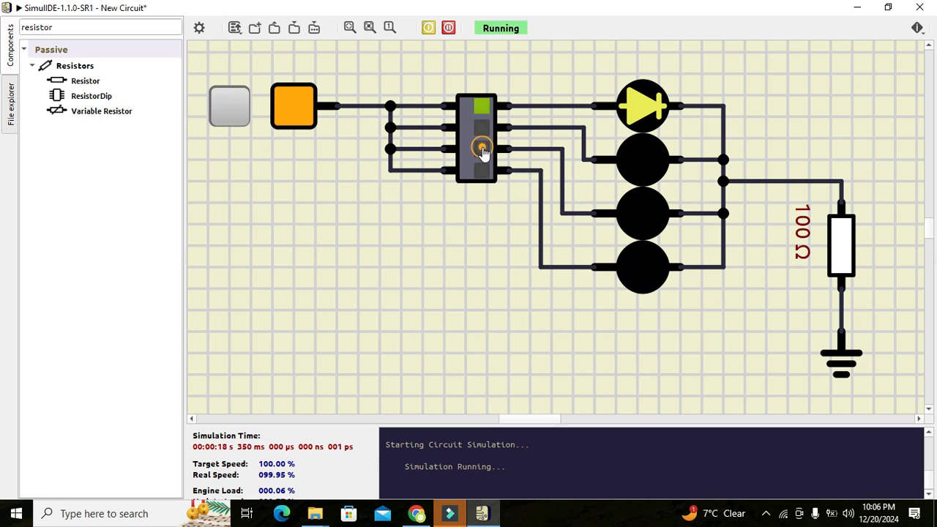
left_click(487, 176)
left_click(481, 129)
left_click(481, 149)
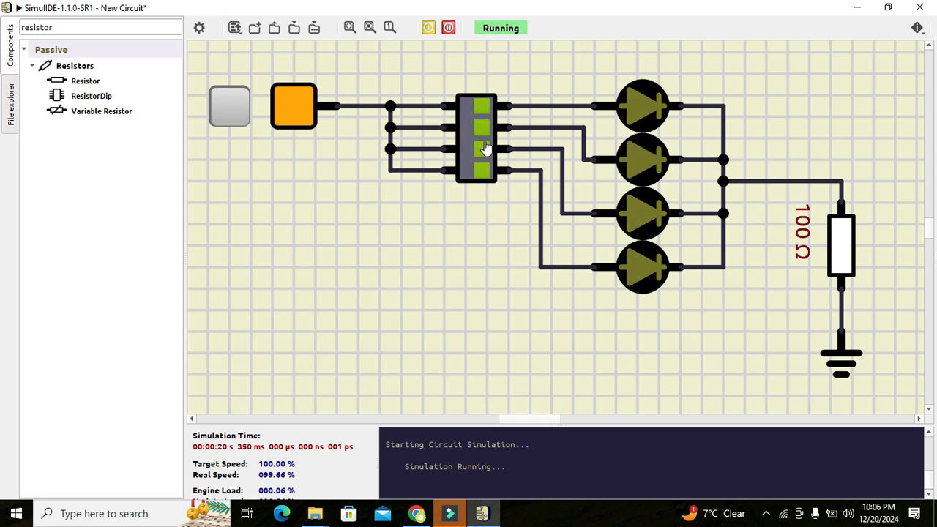